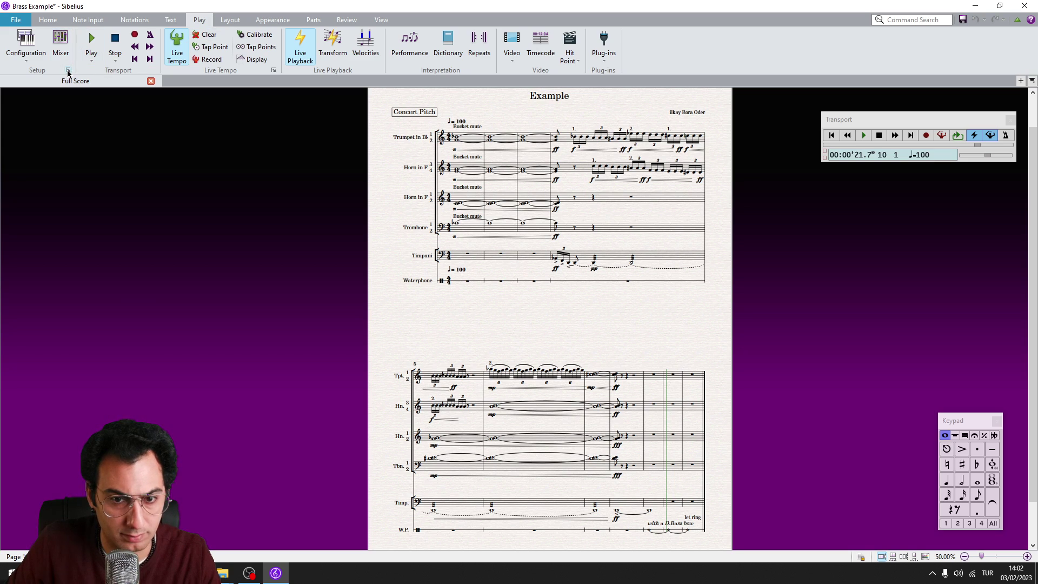
Open Playback Devices from the Play tab's Setup group launcher.
{"action": "left_click", "coordinate": [67, 70]}
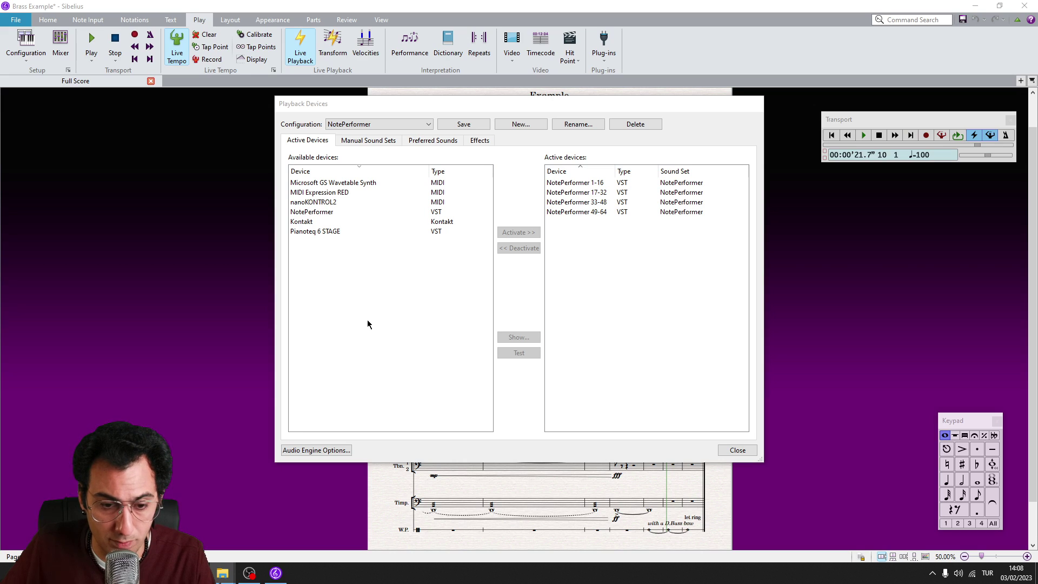
{"action": "left_click", "coordinate": [321, 453]}
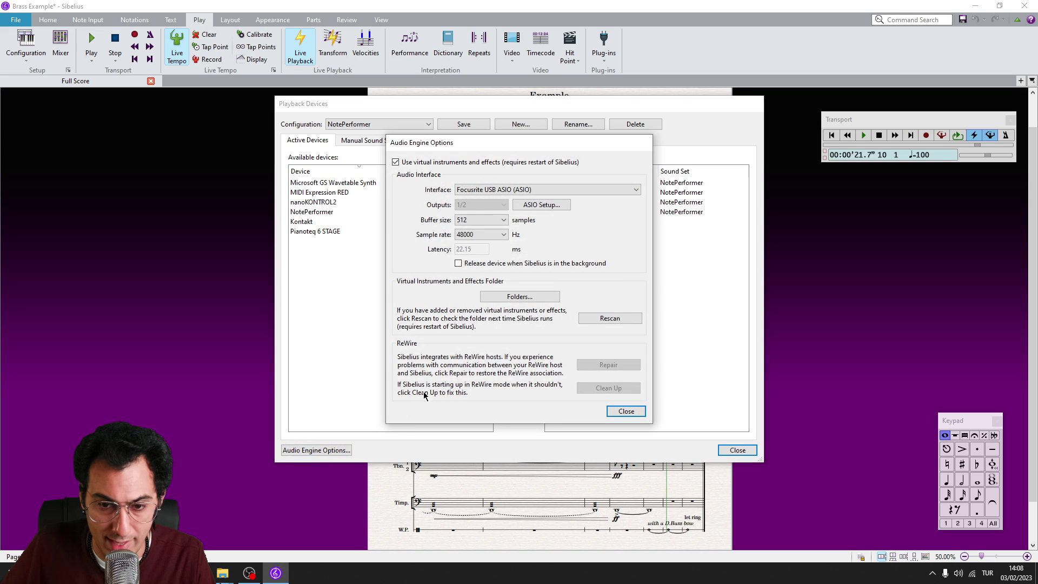
{"action": "left_click", "coordinate": [519, 297]}
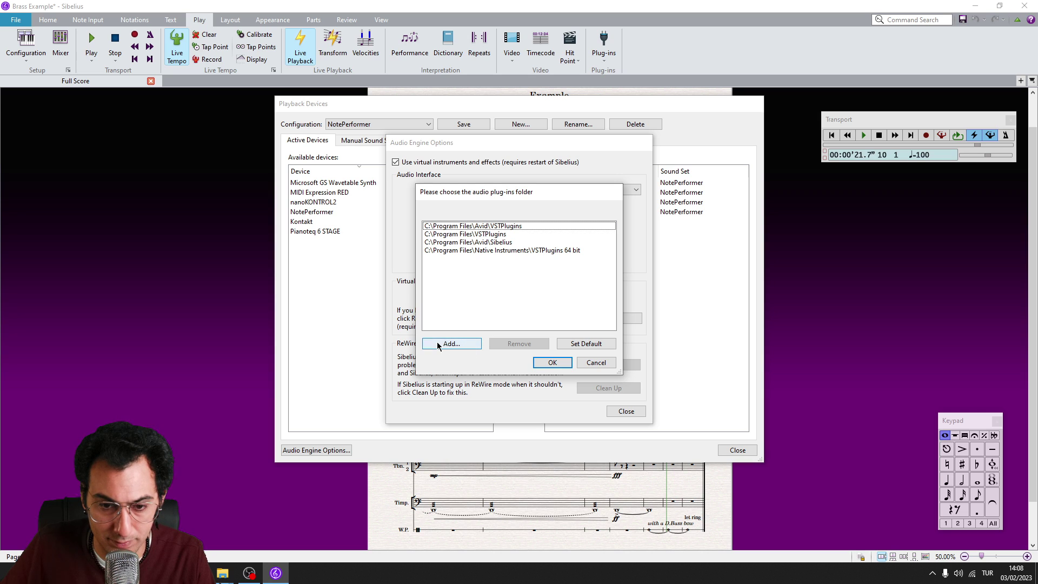
{"action": "left_click", "coordinate": [554, 364]}
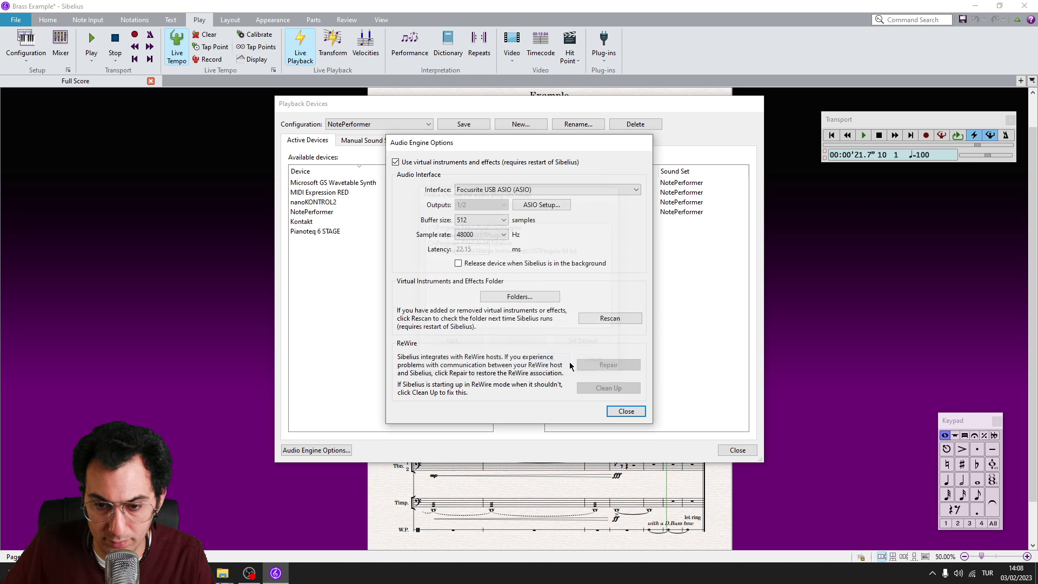
{"action": "left_click", "coordinate": [619, 411]}
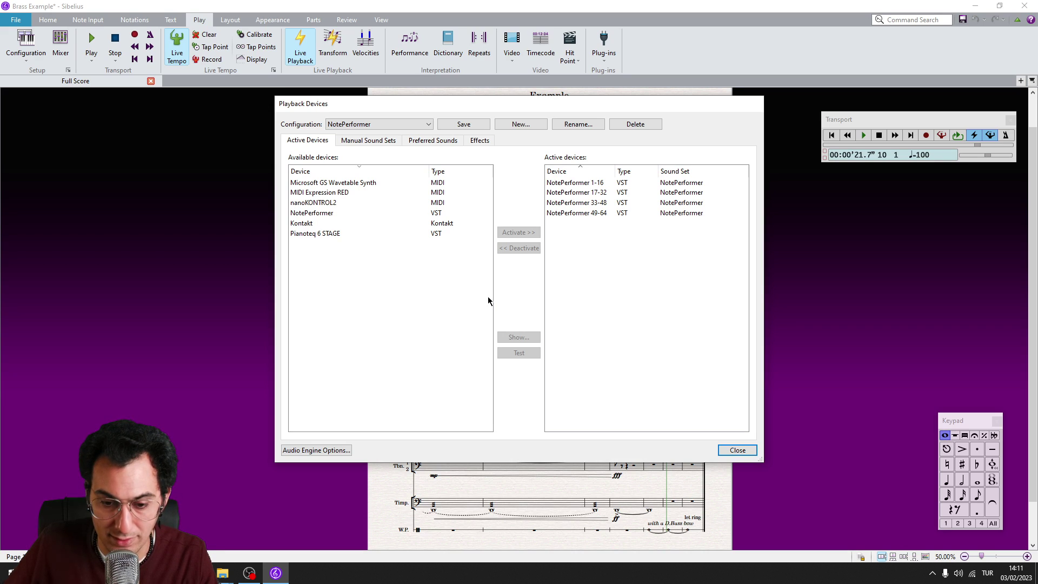
Create a new playback configuration named 'NotePerformer and Kontakt 6'.
{"action": "left_click", "coordinate": [520, 125]}
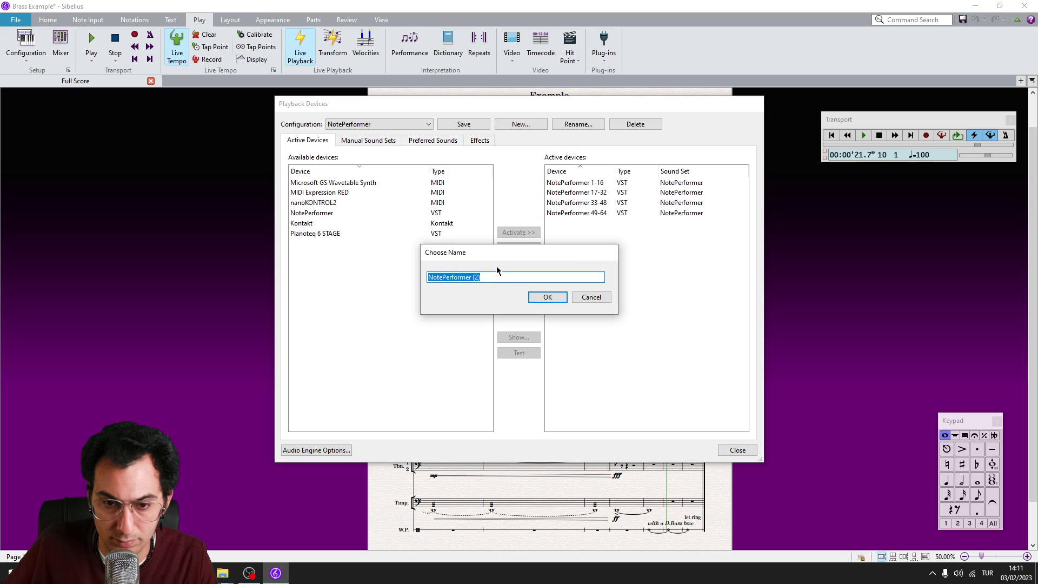
{"action": "left_click", "coordinate": [476, 278]}
{"action": "type", "text": "("}
{"action": "key", "text": "BackSpace"}
{"action": "type", "text": "a"}
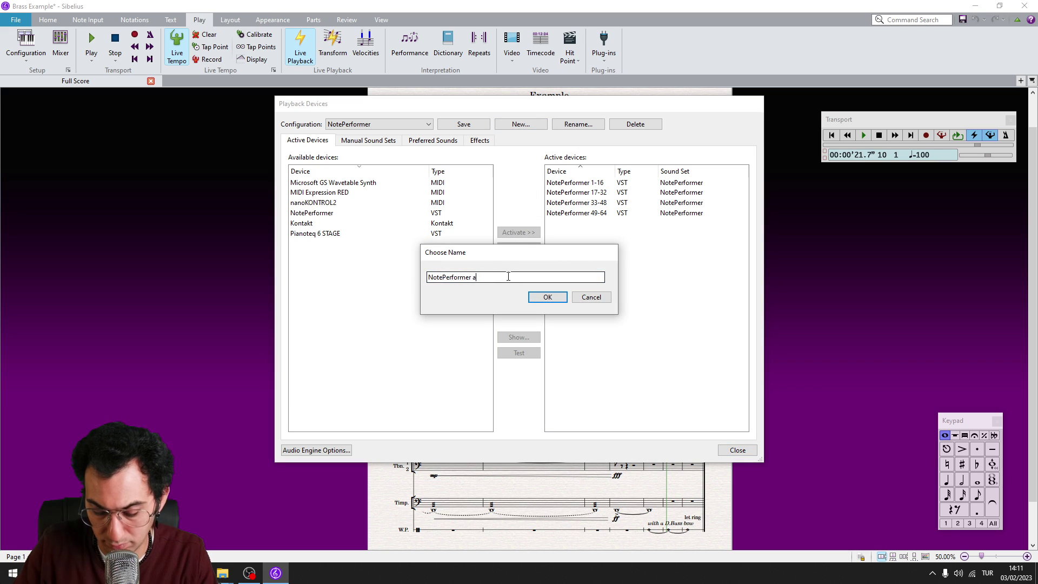
{"action": "type", "text": "nd akt 6"}
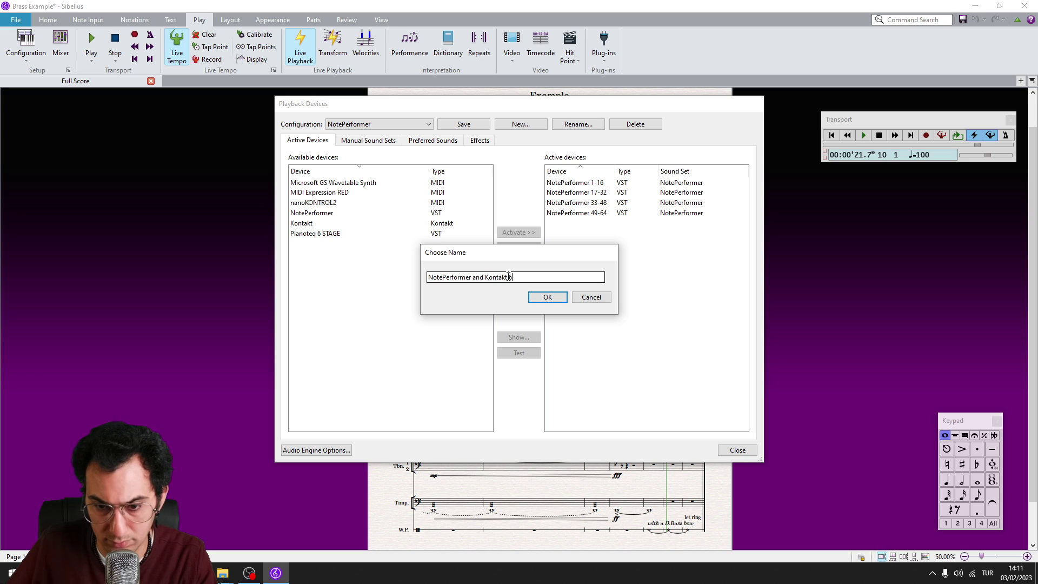
{"action": "left_click", "coordinate": [540, 299]}
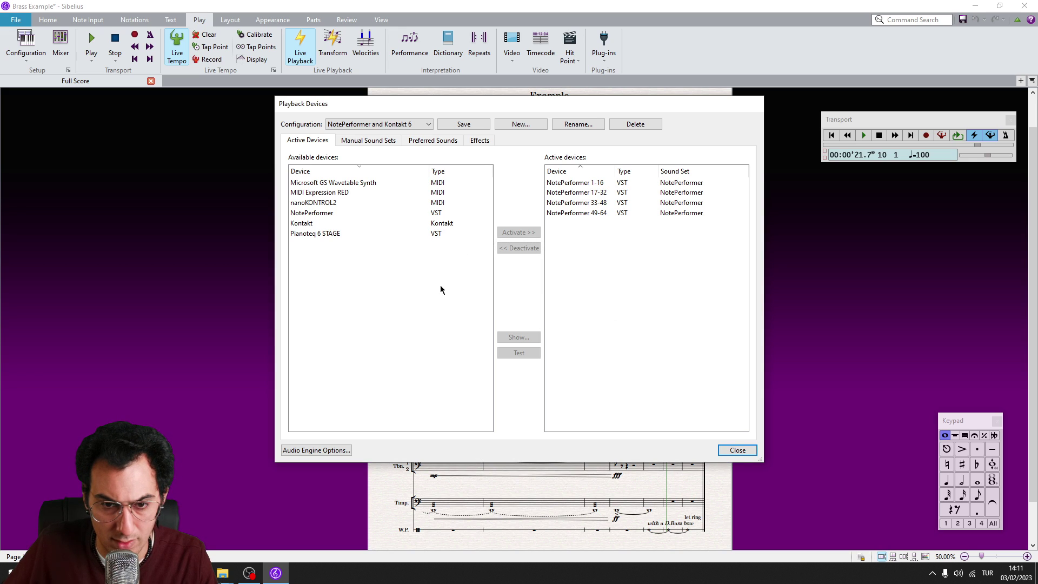
Activate Kontakt as a playback device, then close and save the configuration.
{"action": "left_click", "coordinate": [325, 224]}
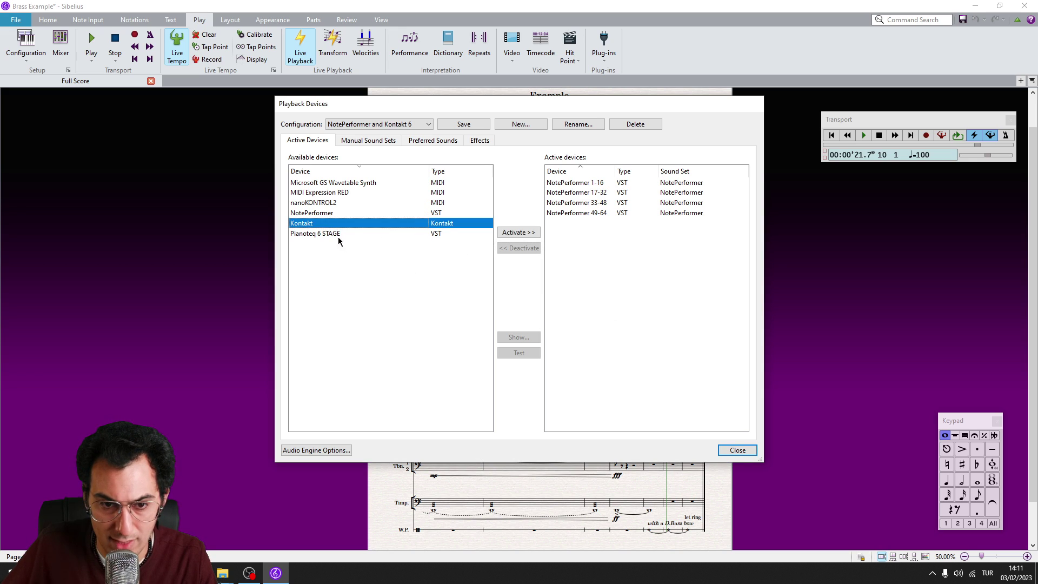
{"action": "left_click", "coordinate": [512, 233]}
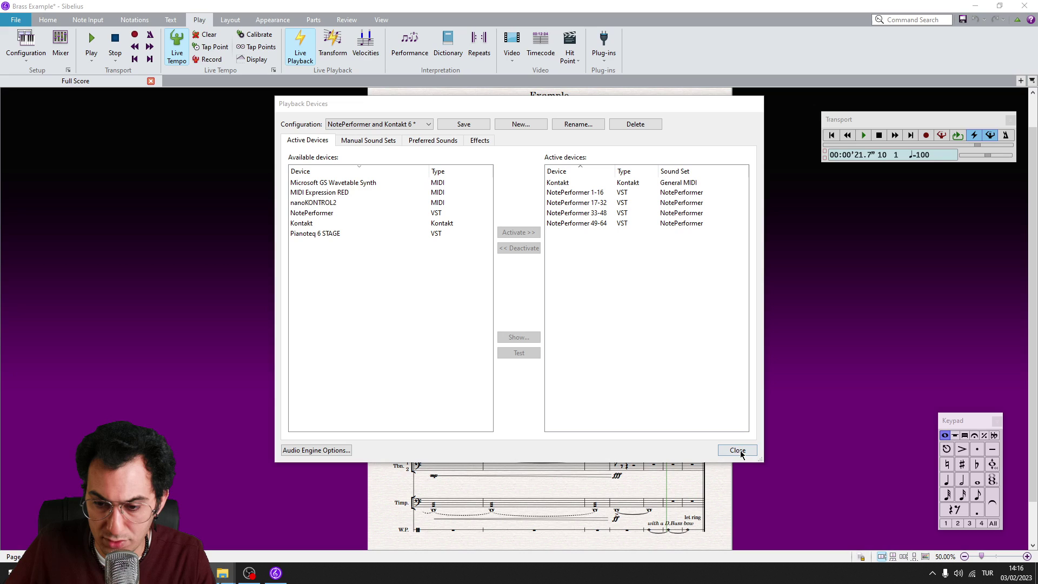
{"action": "left_click", "coordinate": [738, 450]}
{"action": "left_click", "coordinate": [540, 305]}
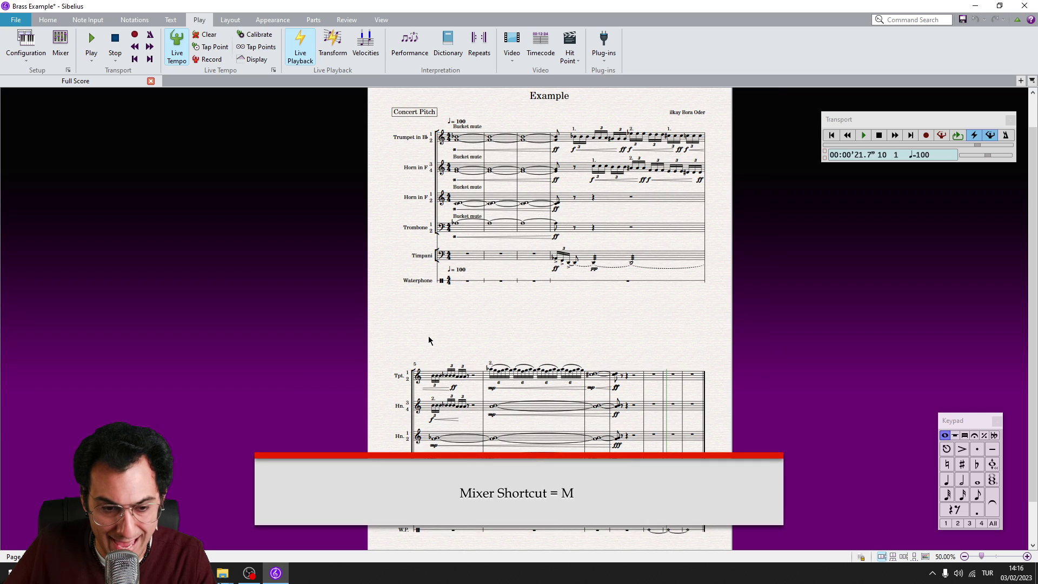
Open the Mixer below the brass score with the M shortcut.
{"action": "key", "text": "m"}
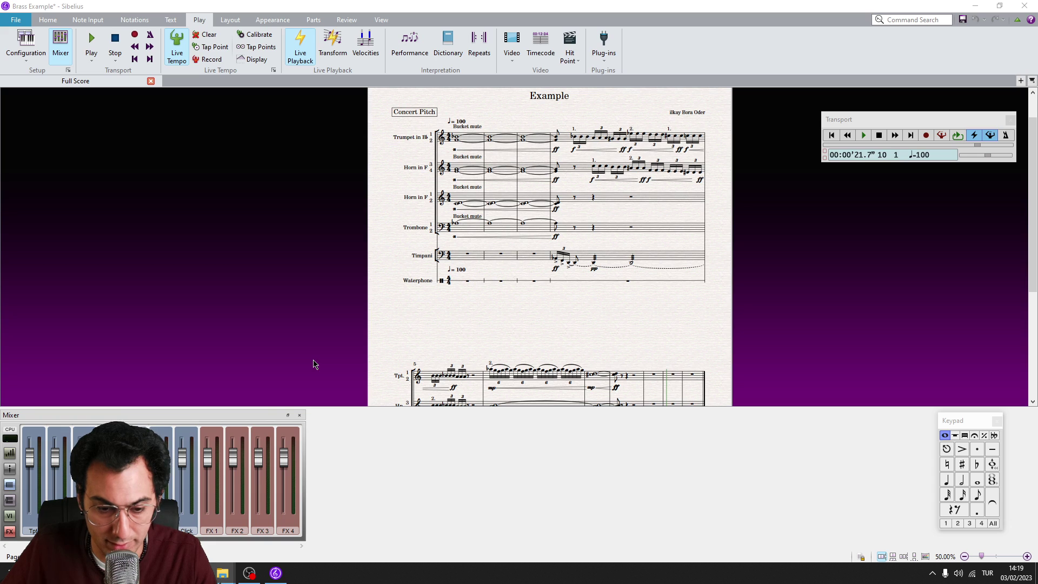
Expand the mixer strips and set the Slot 10 strip's device to Kontakt.
{"action": "left_click", "coordinate": [10, 453]}
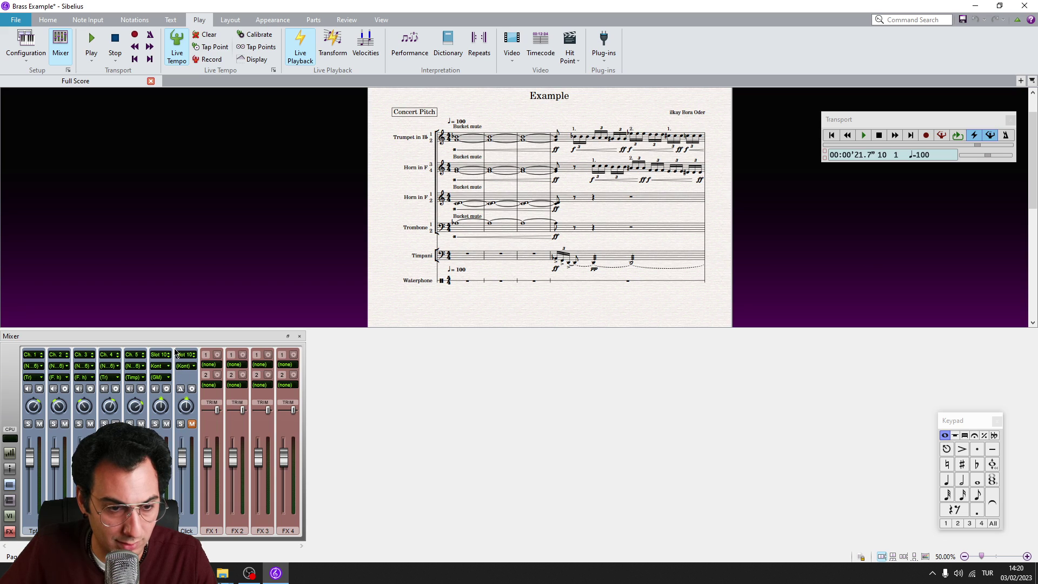
{"action": "left_click", "coordinate": [161, 366]}
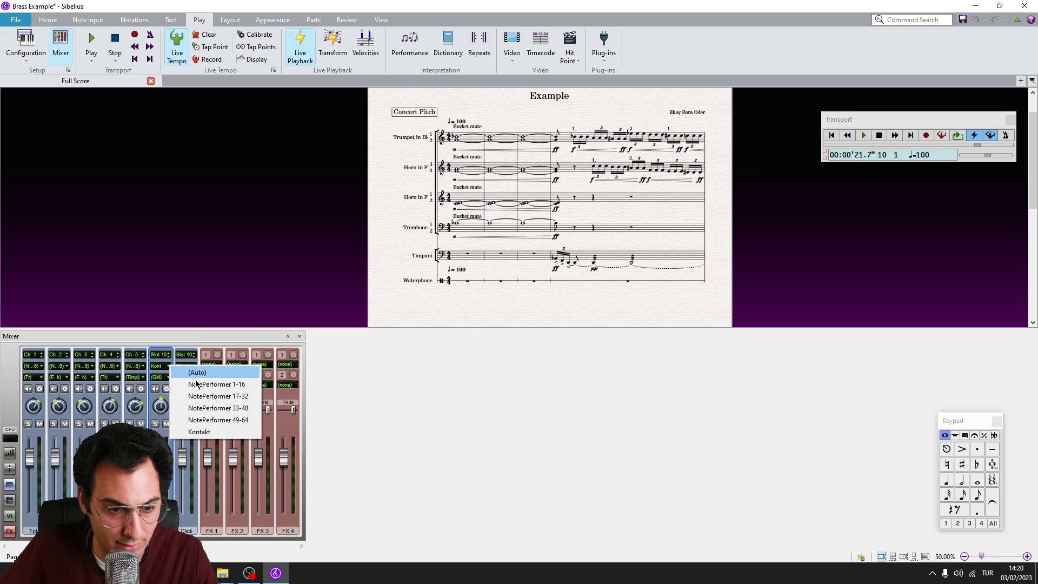
{"action": "left_click", "coordinate": [196, 433]}
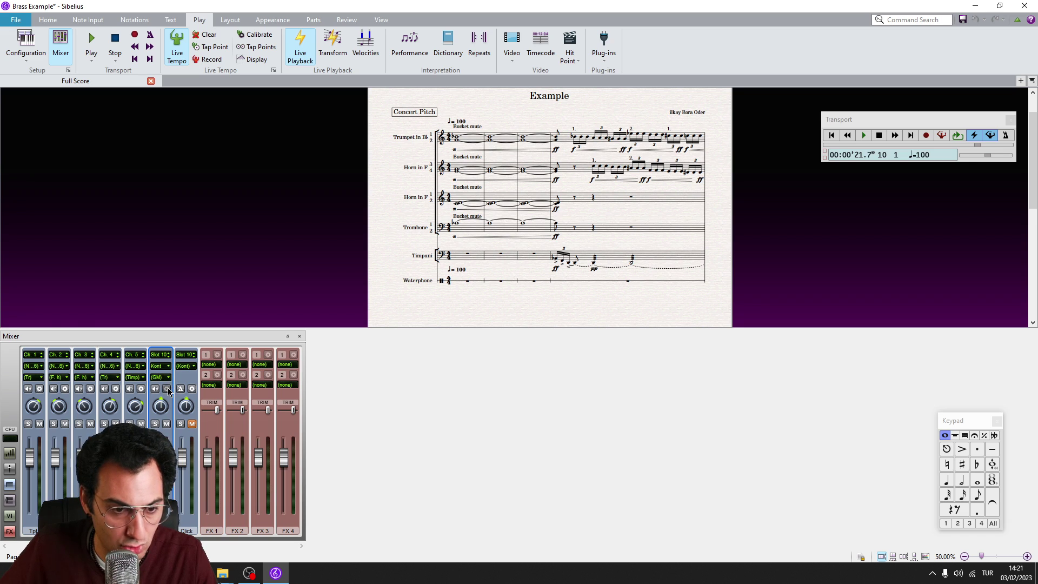
Load waterphone_fx_empty_sweep_slow.nki from Kontakt's Factory Library, then close Kontakt.
{"action": "left_click", "coordinate": [167, 389]}
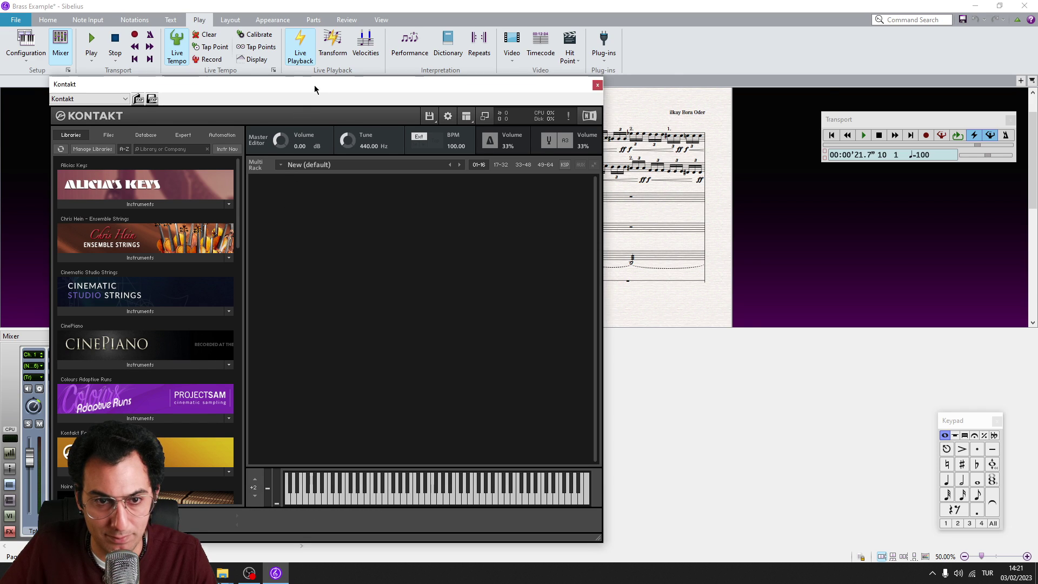
{"action": "mouse_move", "coordinate": [314, 84]}
{"action": "left_mouse_down"}
{"action": "mouse_move", "coordinate": [560, 64]}
{"action": "mouse_move", "coordinate": [581, 53]}
{"action": "left_mouse_up"}
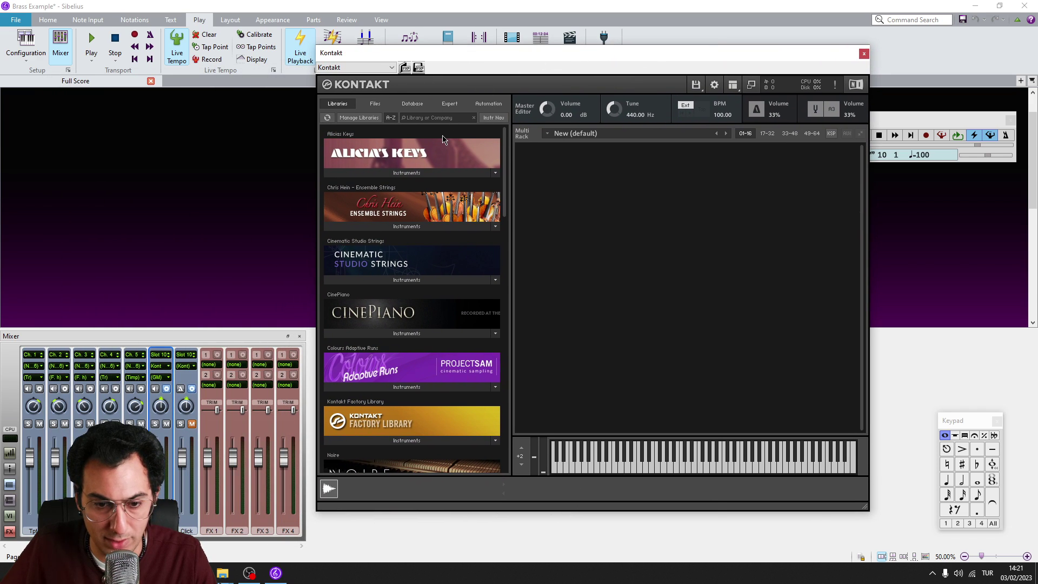
{"action": "scroll", "coordinate": [425, 257], "scroll_direction": "down", "scroll_amount": 2}
{"action": "scroll", "coordinate": [424, 256], "scroll_direction": "down", "scroll_amount": 1}
{"action": "scroll", "coordinate": [414, 275], "scroll_direction": "down", "scroll_amount": 2}
{"action": "left_click", "coordinate": [389, 308]}
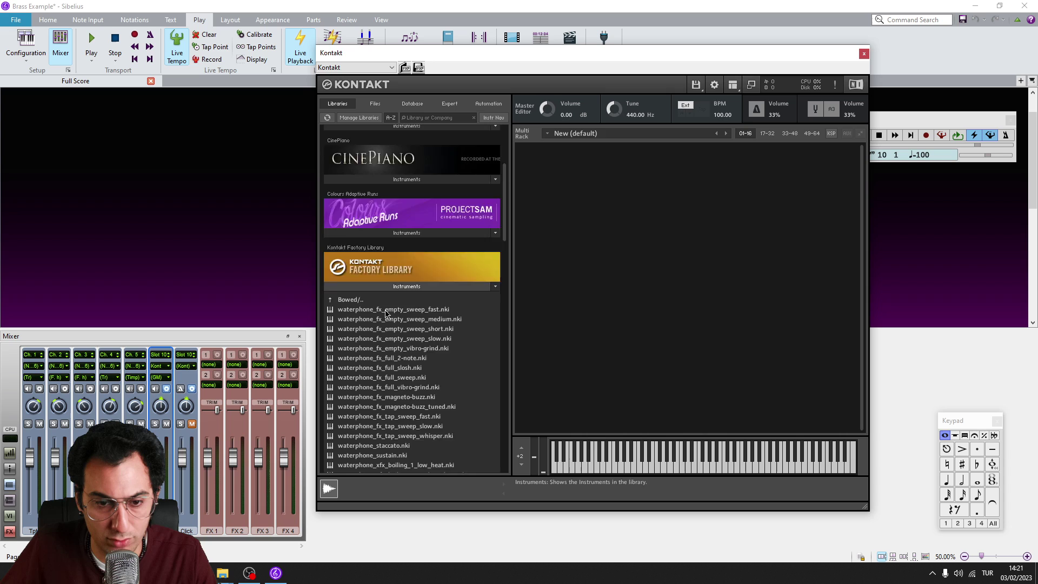
{"action": "scroll", "coordinate": [386, 314], "scroll_direction": "down", "scroll_amount": 3}
{"action": "double_click", "coordinate": [433, 231]}
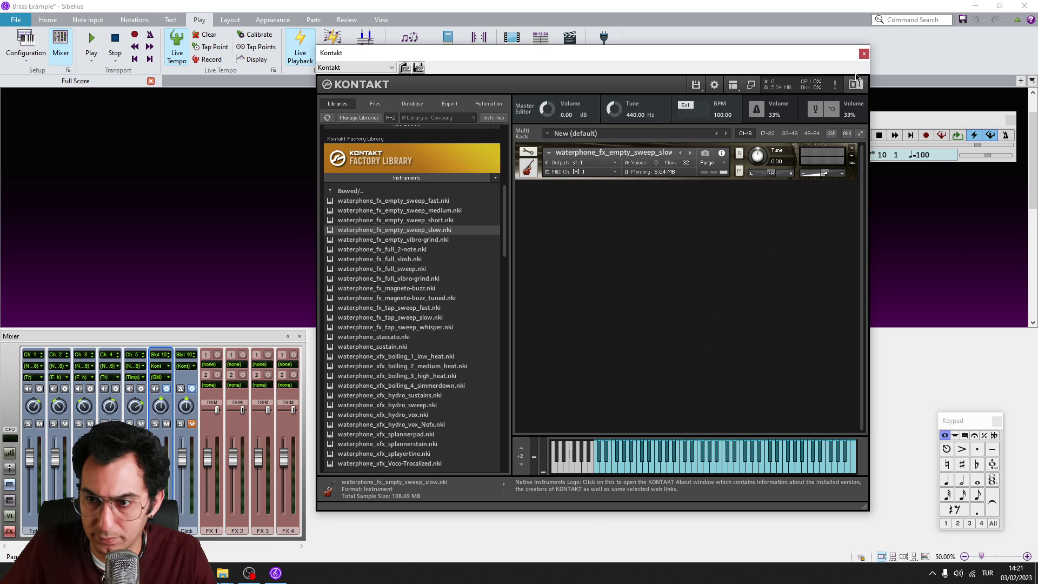
{"action": "left_click", "coordinate": [863, 52]}
Close the Mixer, then play the brass score from the start and stop it.
{"action": "left_click", "coordinate": [299, 337]}
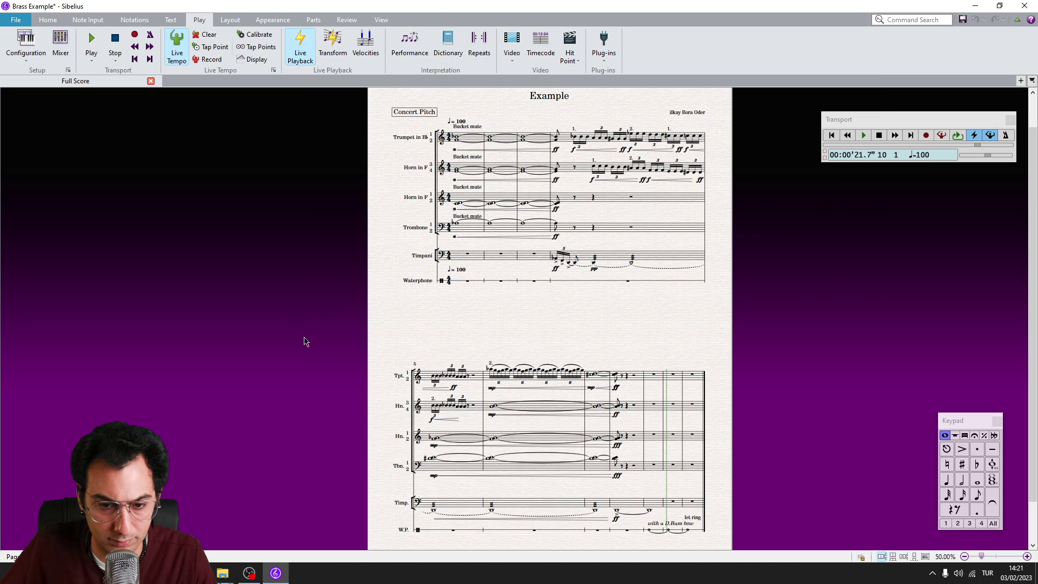
{"action": "key", "text": "space"}
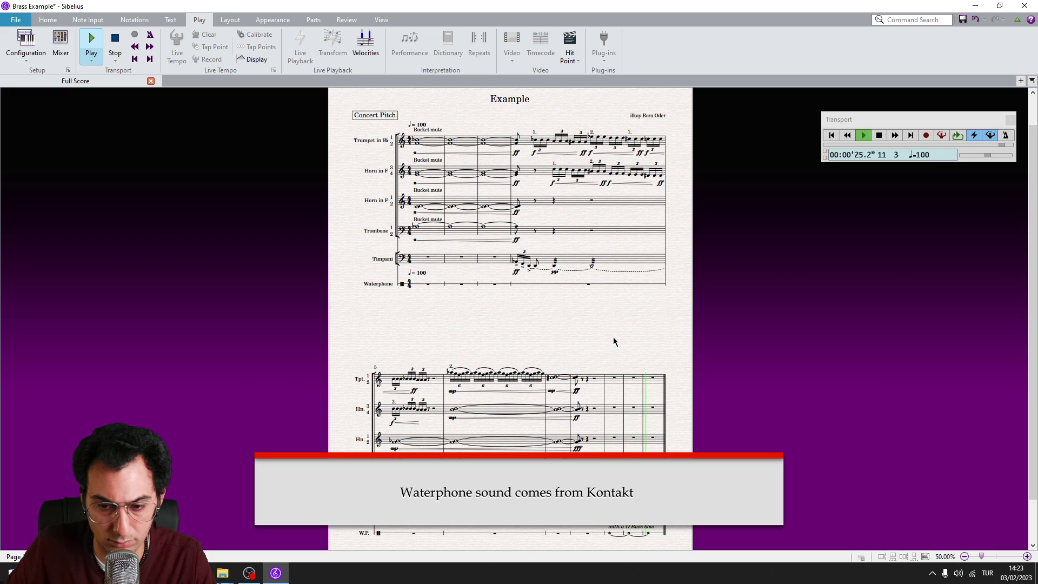
{"action": "key", "text": "space"}
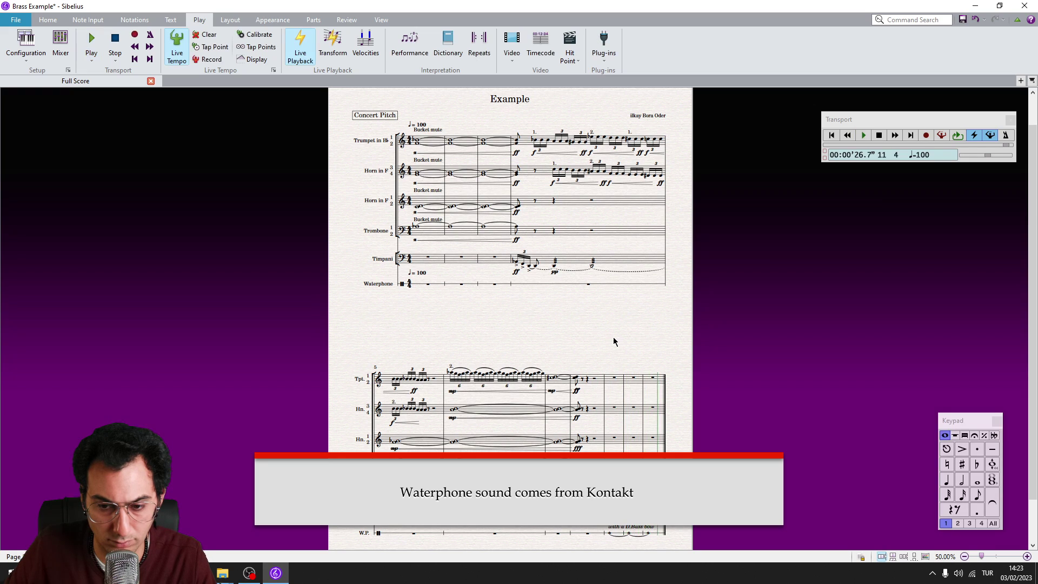